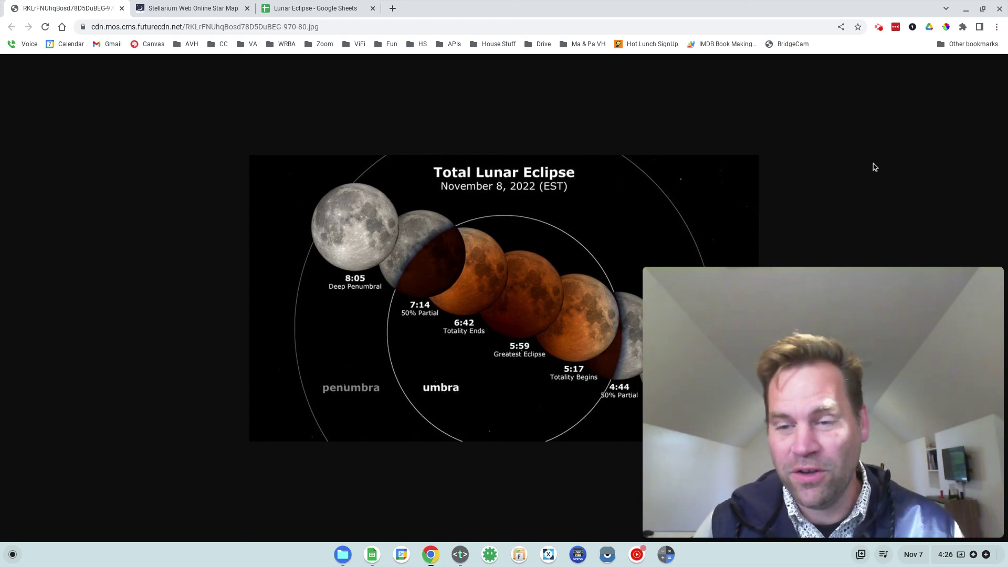
In Stellarium Web, set the time back to 17:47 on November 7, 2022
left_click_drag(656, 270, 644, 275)
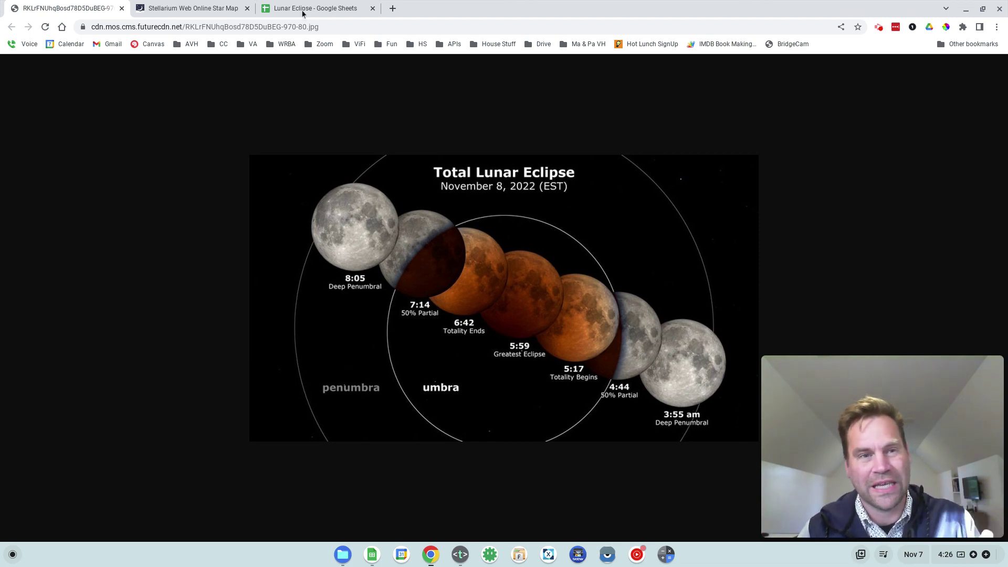
left_click(199, 8)
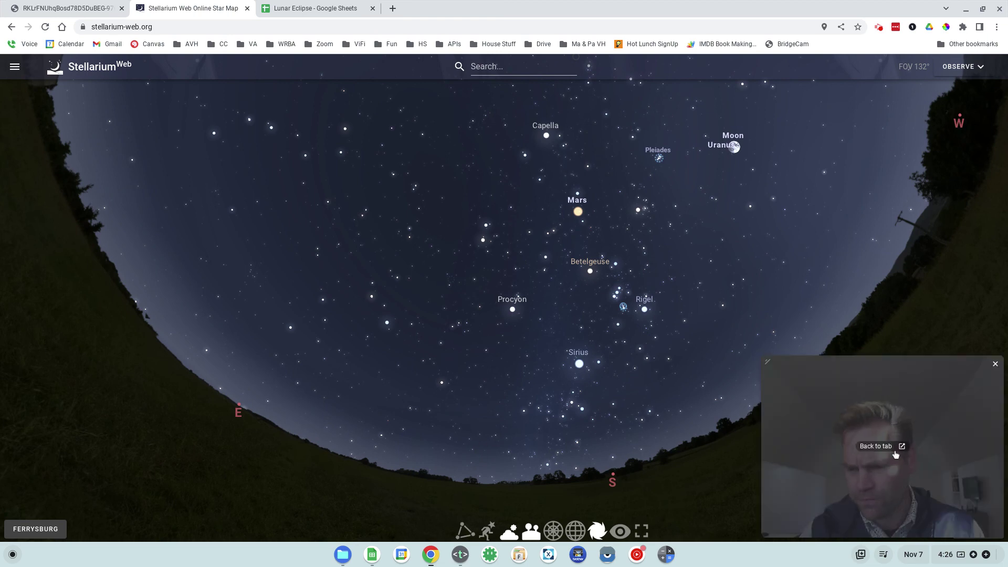
left_click_drag(768, 373, 787, 302)
left_click(978, 530)
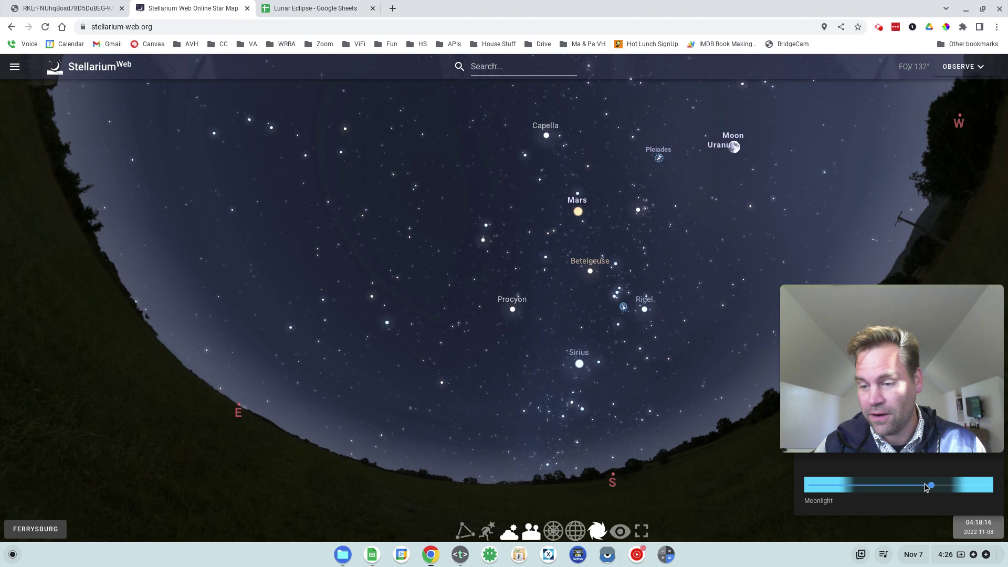
left_click_drag(931, 485, 854, 490)
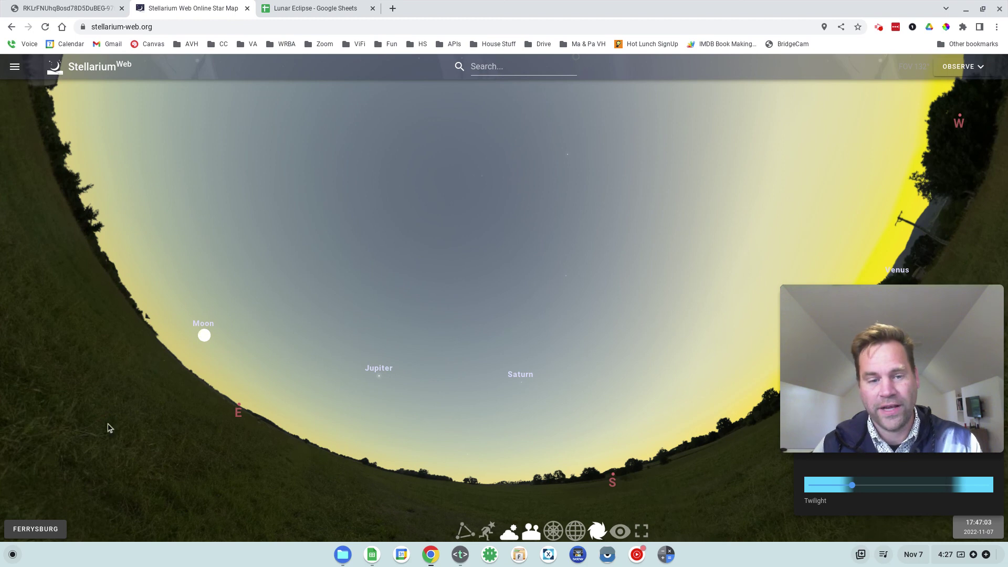
Select the rising full Moon in the east to show its details
left_click(204, 335)
left_click(205, 302)
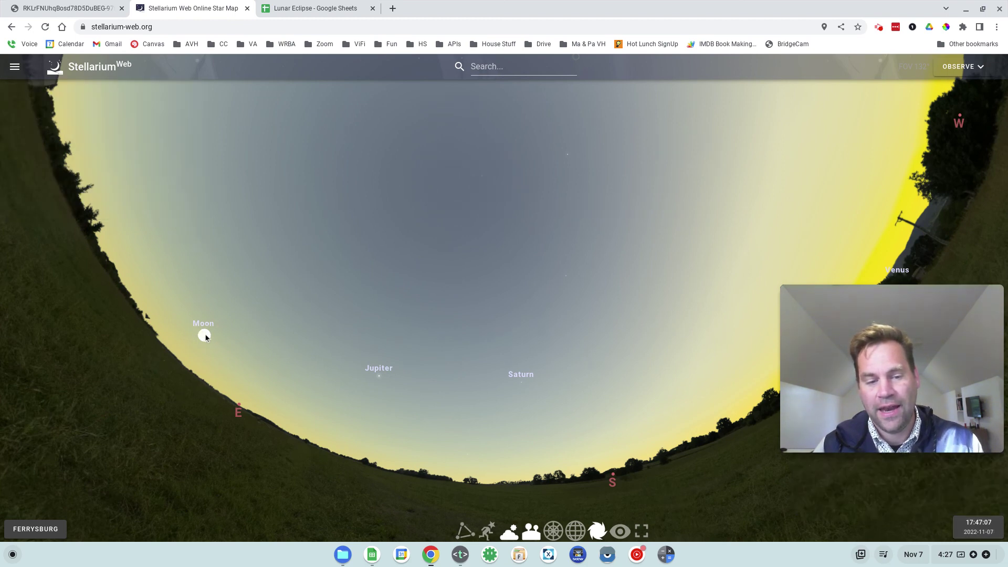
left_click(205, 333)
Advance the time into the night of November 7, then return to the eclipse timeline image
mouse_move(964, 525)
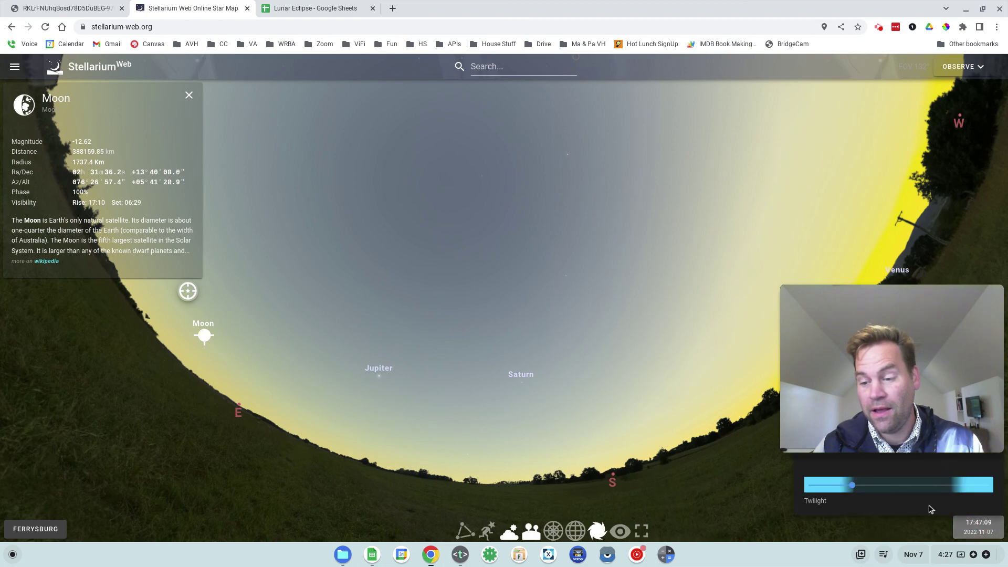
left_click(864, 488)
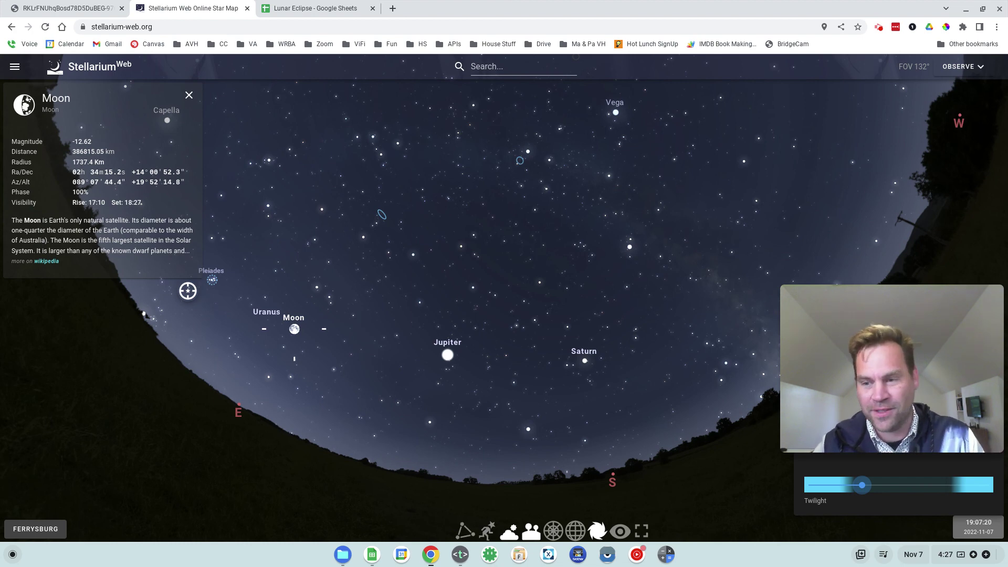
left_click_drag(862, 485, 907, 487)
left_click(84, 8)
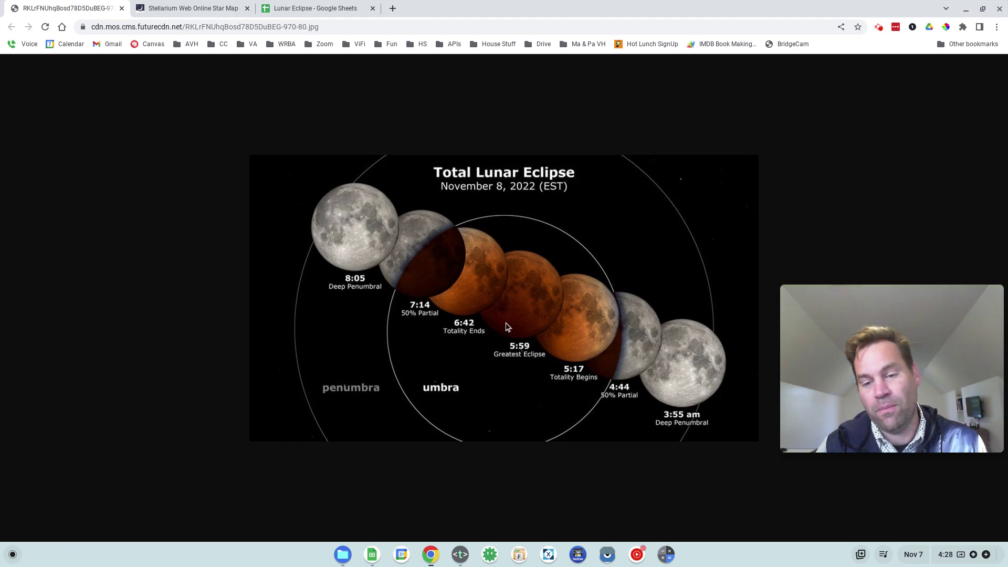
Back in Stellarium Web, advance the time into early November 8
key("ctrl+Tab")
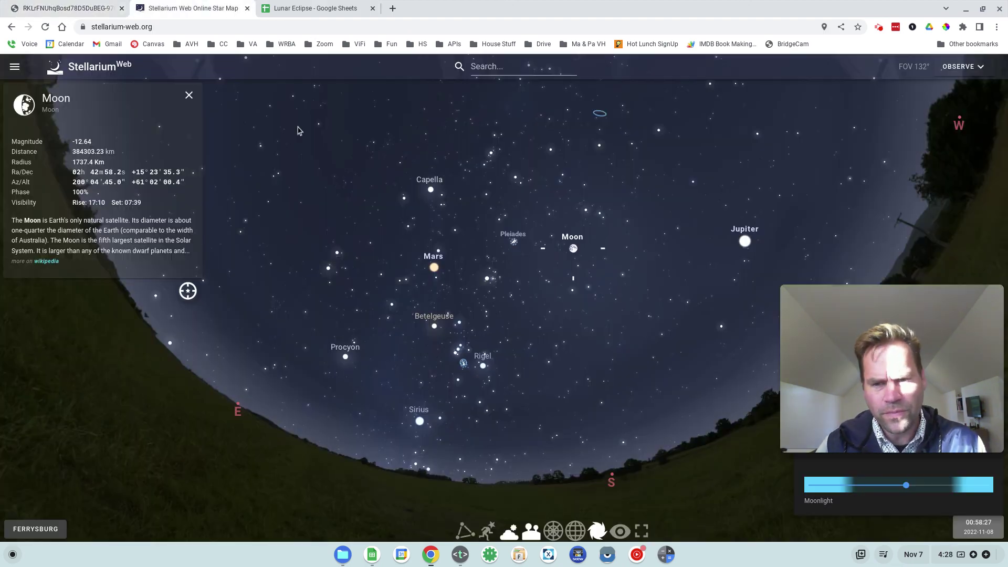
scroll(589, 286, "up", 3)
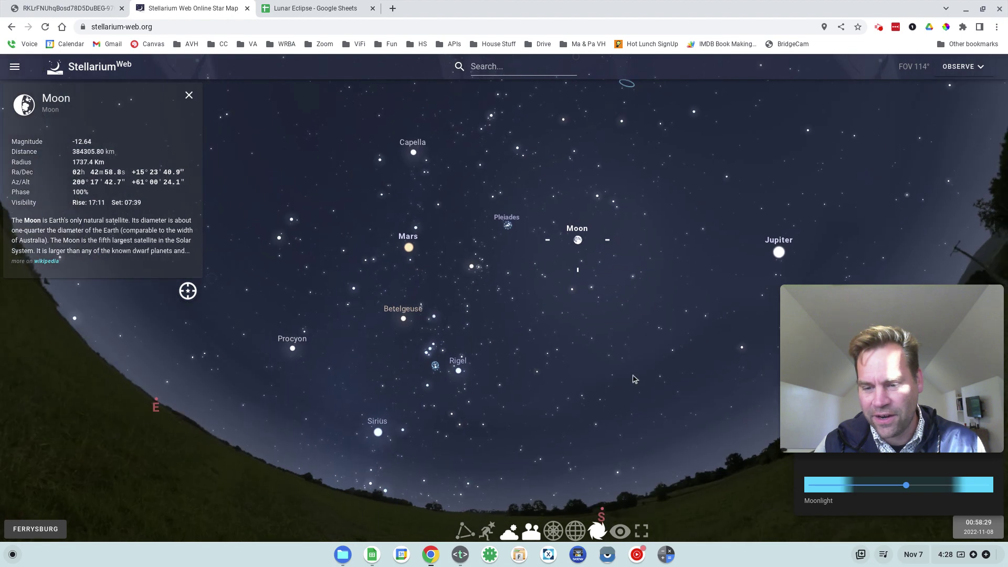
left_click_drag(910, 489, 935, 488)
Pan and zoom the sky to centre the Moon above the western horizon
left_click_drag(604, 481, 406, 444)
scroll(651, 345, "up", 10)
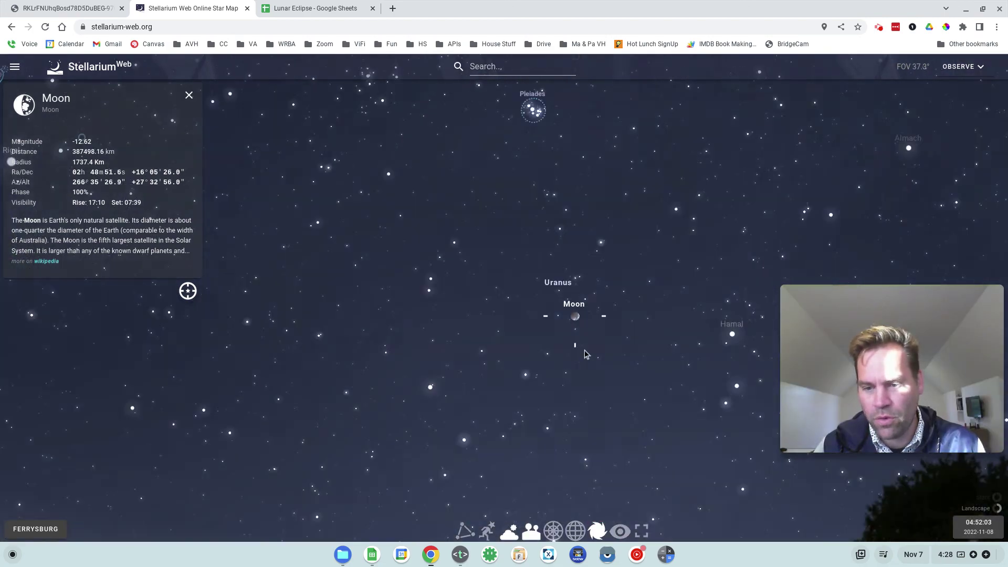
scroll(620, 436, "down", 6)
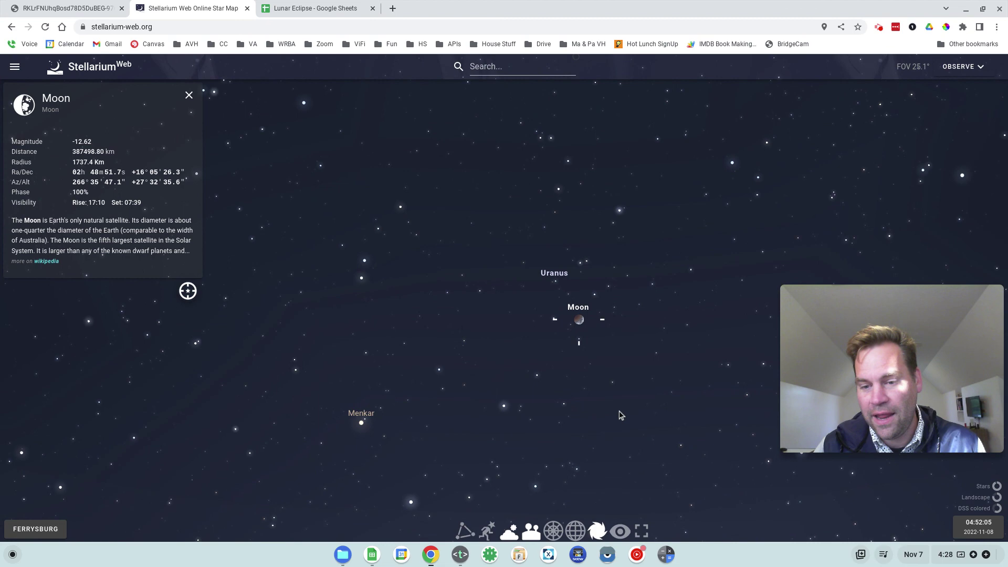
mouse_move(661, 489)
left_mouse_down()
mouse_move(666, 423)
mouse_move(654, 366)
left_mouse_up()
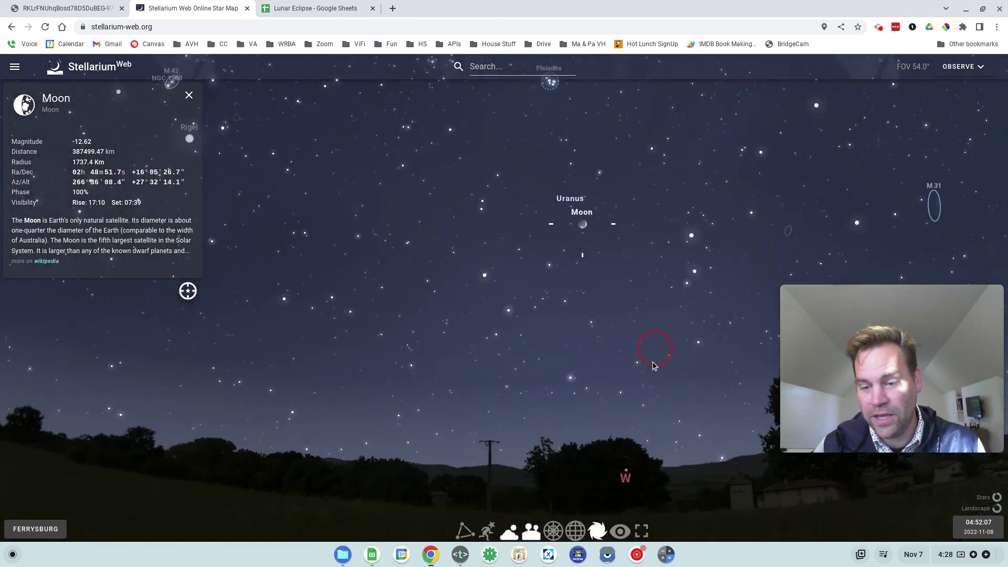
Advance to 06:08 on 2022-11-08 and highlight the Moon's roughly 14° altitude
mouse_move(953, 533)
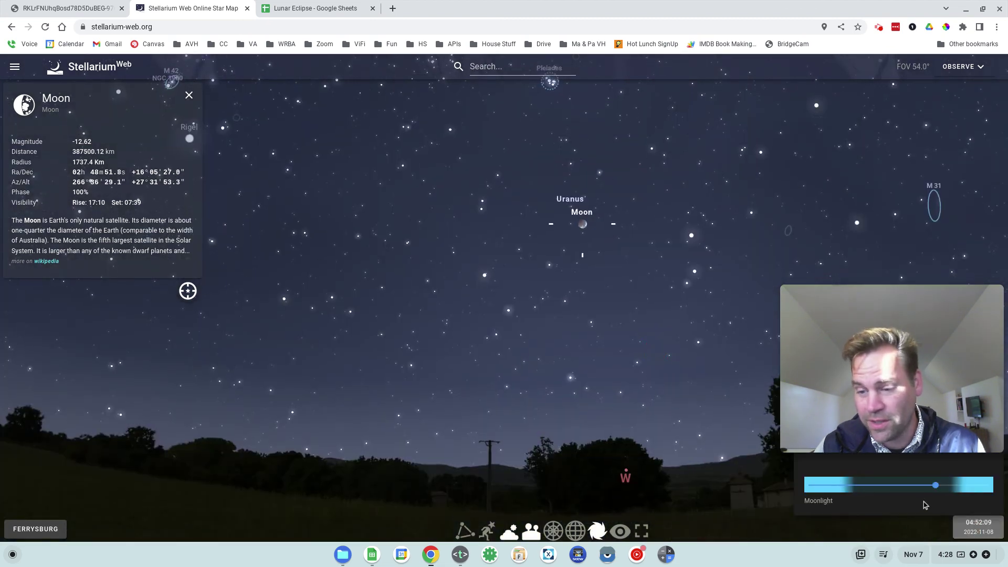
left_click_drag(939, 491, 946, 490)
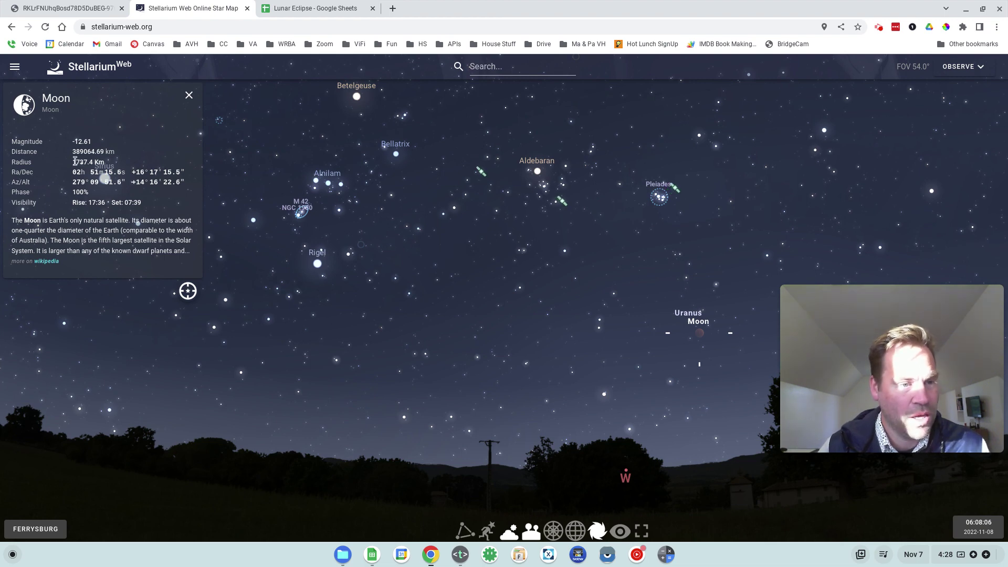
double_click(147, 183)
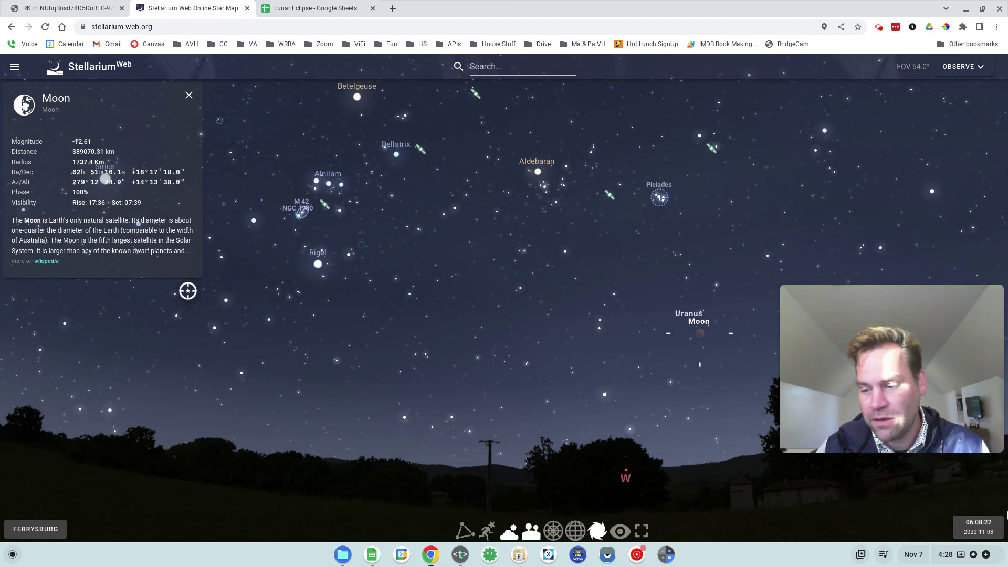
mouse_move(961, 533)
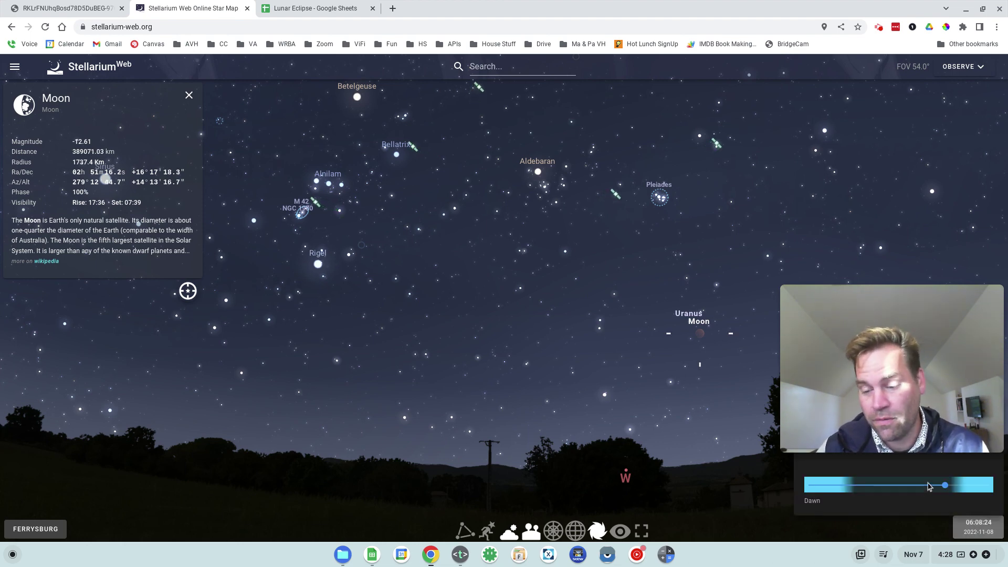
Move the location pin from Ferrysburg to Meyers Ranch Trail, California, and apply it
left_click(32, 528)
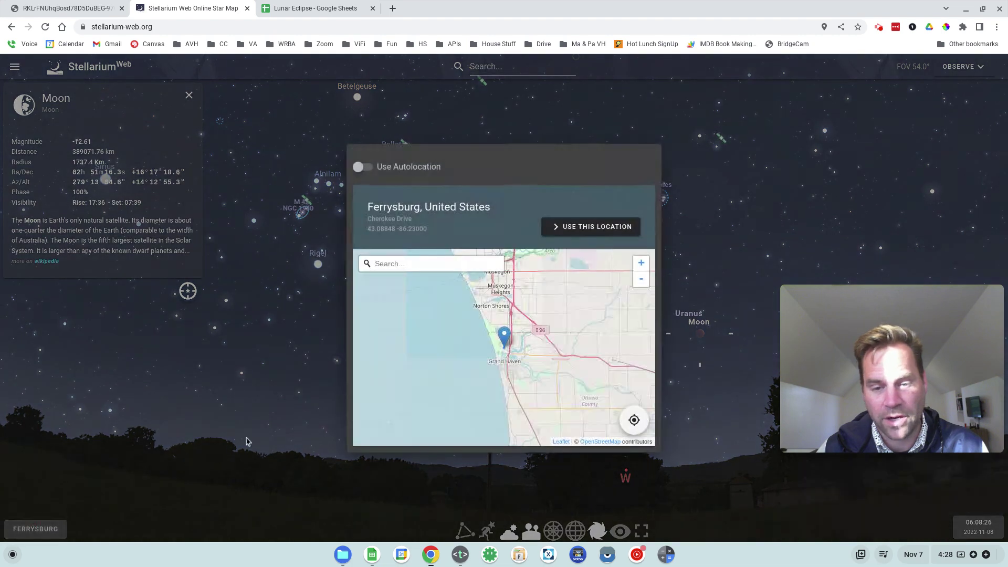
scroll(528, 344, "down", 5)
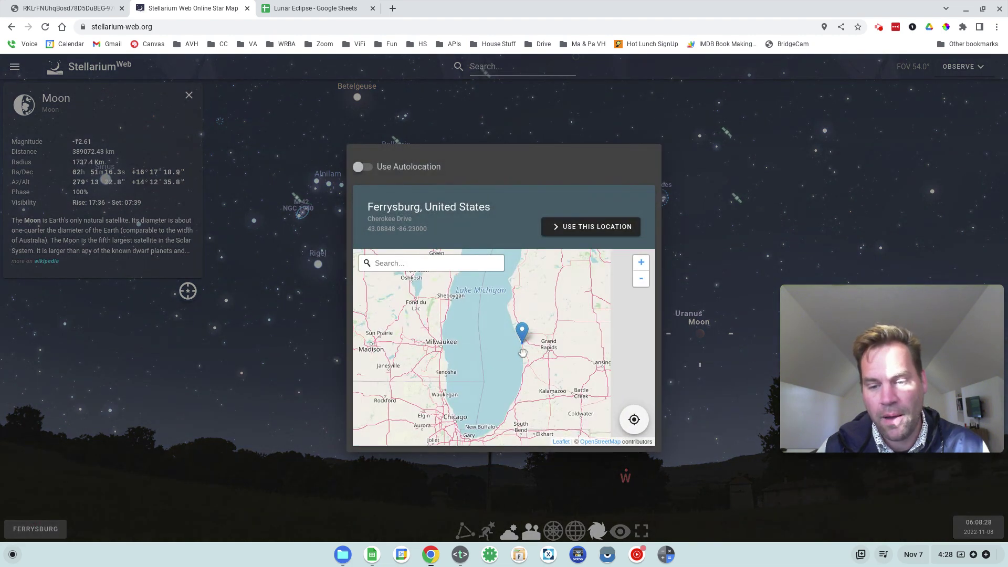
scroll(503, 352, "down", 2)
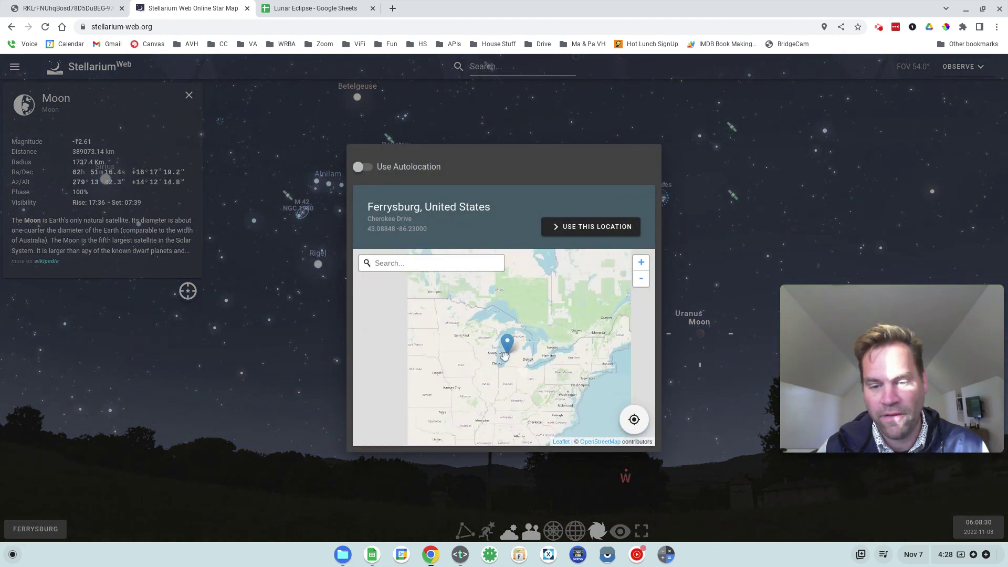
left_click_drag(502, 351, 368, 377)
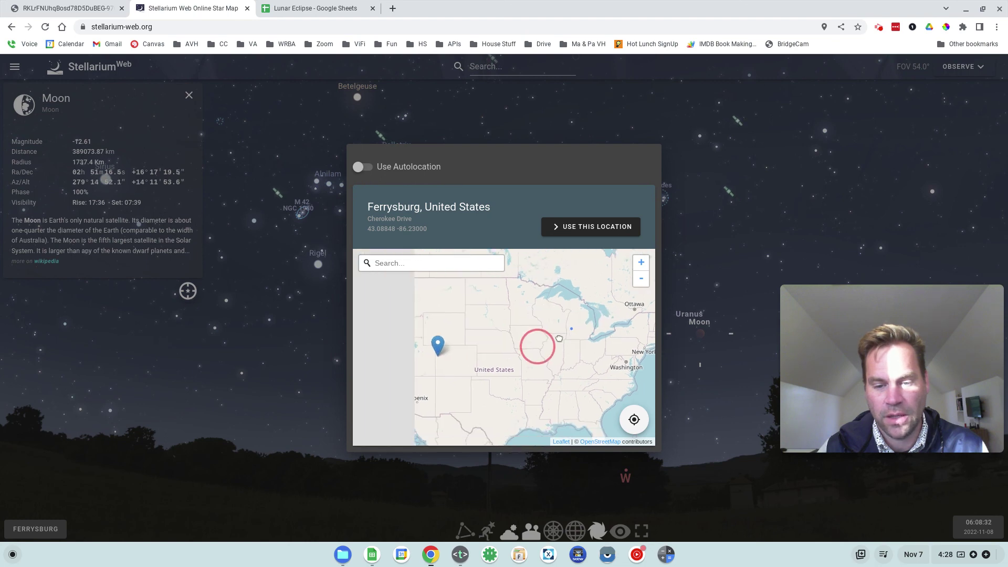
left_click_drag(476, 332, 378, 349)
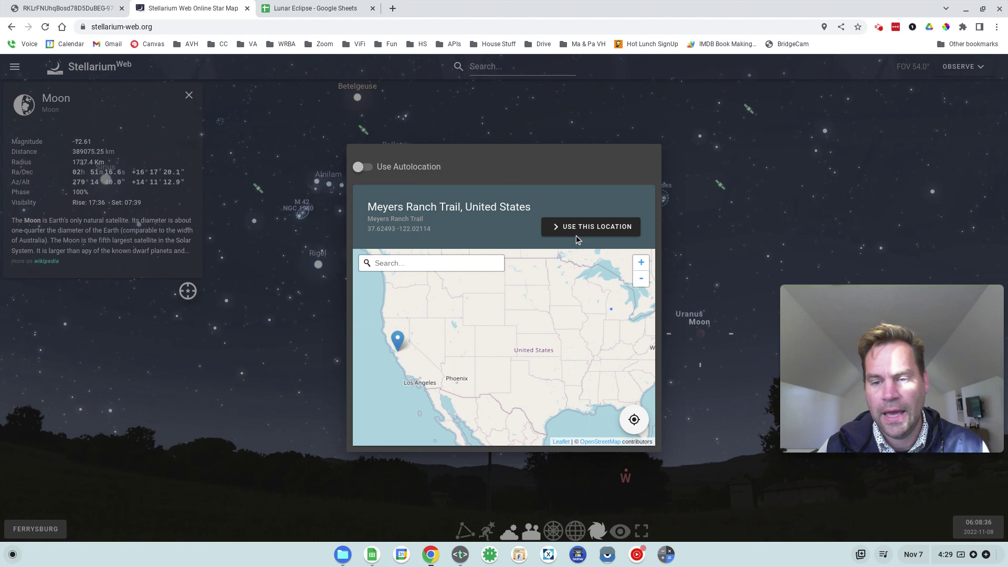
left_click(591, 226)
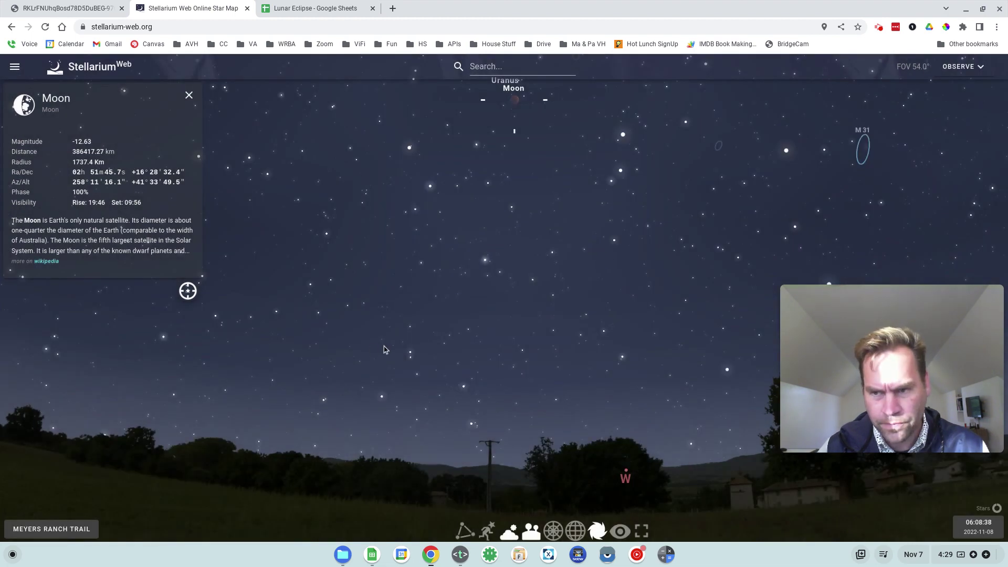
Zoom out and pan to show the Moon with Rigel, Sirius and the Pleiades
scroll(435, 313, "down", 2)
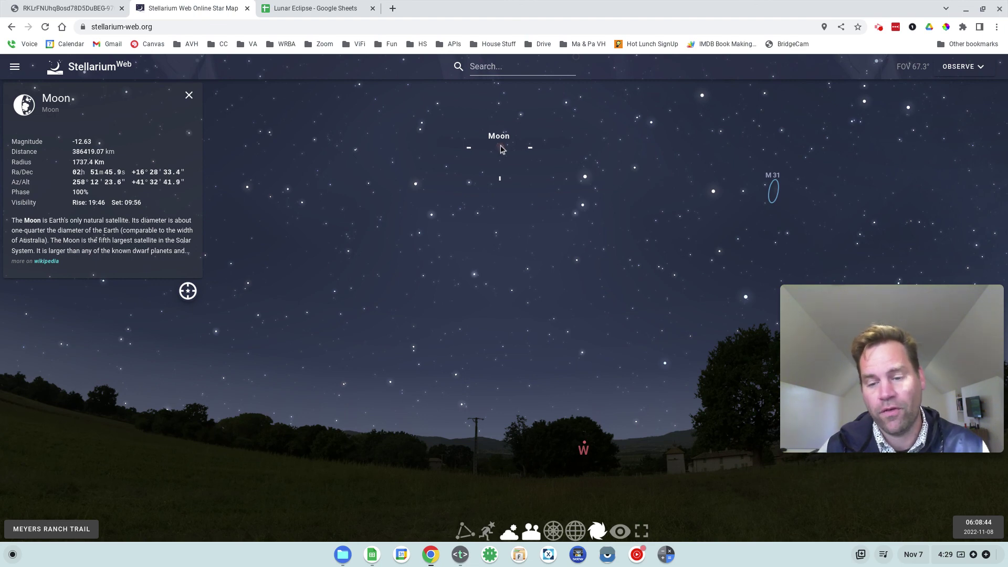
left_click_drag(380, 468, 588, 479)
scroll(387, 448, "down", 3)
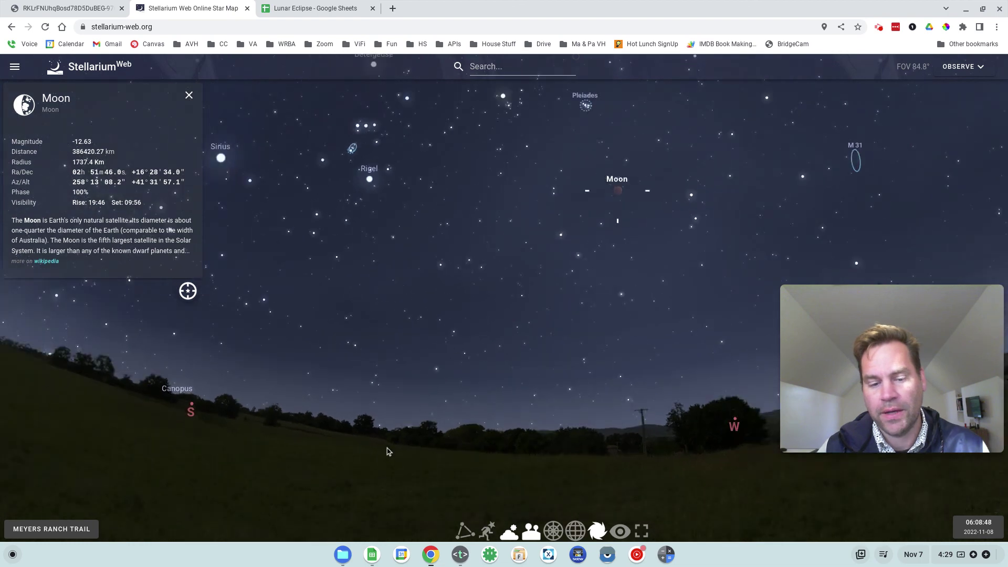
In the Lunar Eclipse sheet, highlight the PST column, penumbral start and totality begin/end rows
left_click(318, 8)
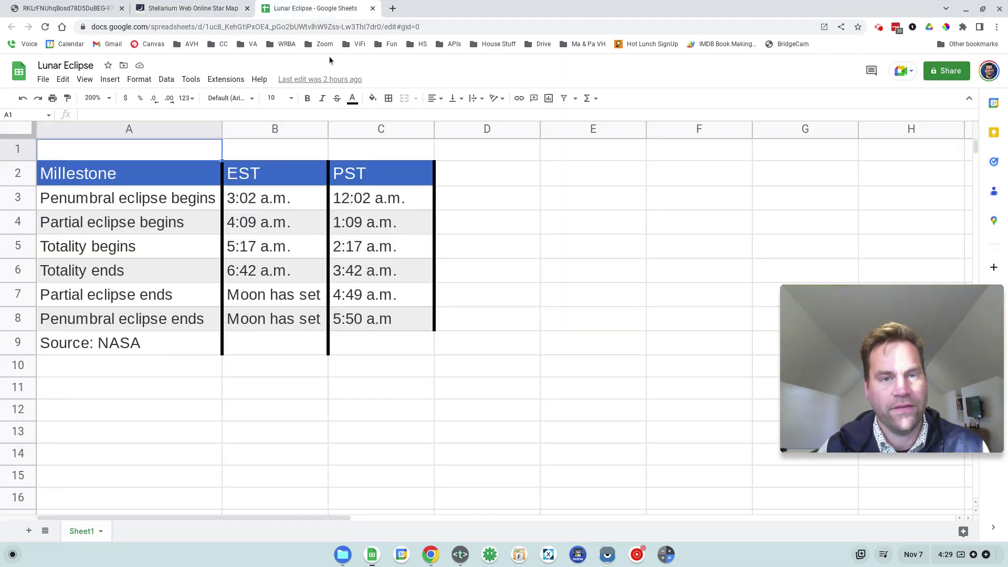
left_click(352, 177)
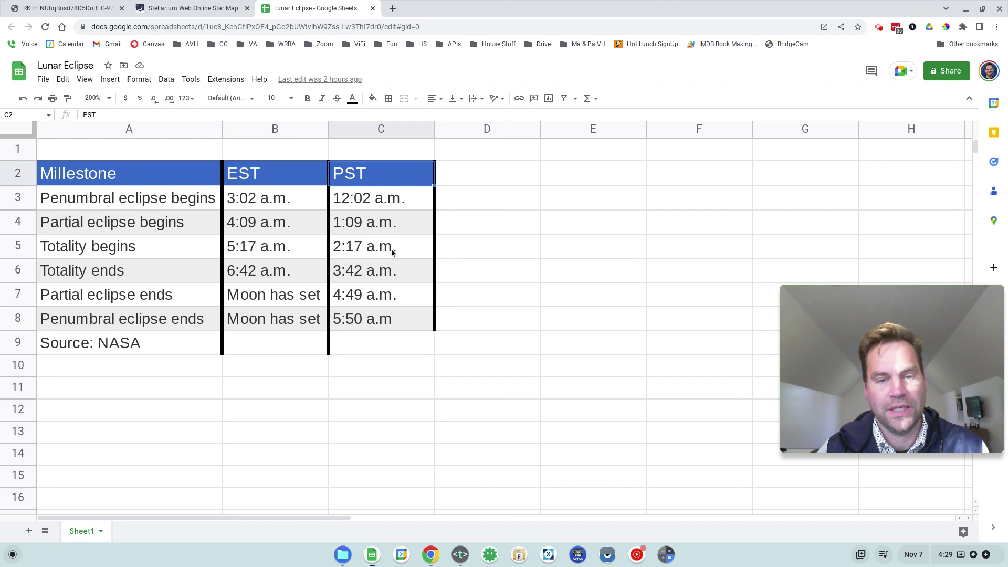
left_click_drag(139, 206, 401, 202)
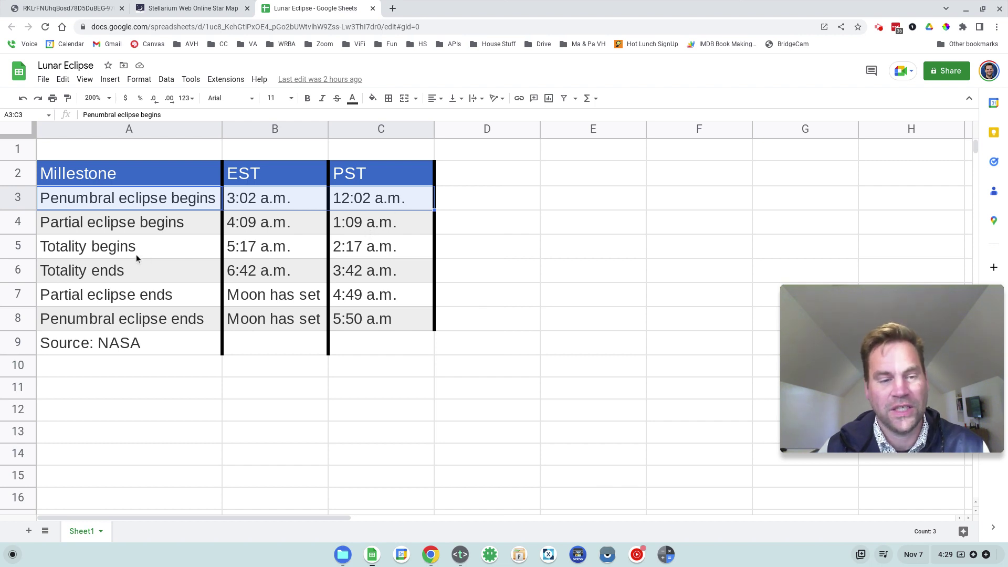
left_click_drag(142, 247, 295, 254)
left_click_drag(375, 261, 420, 268)
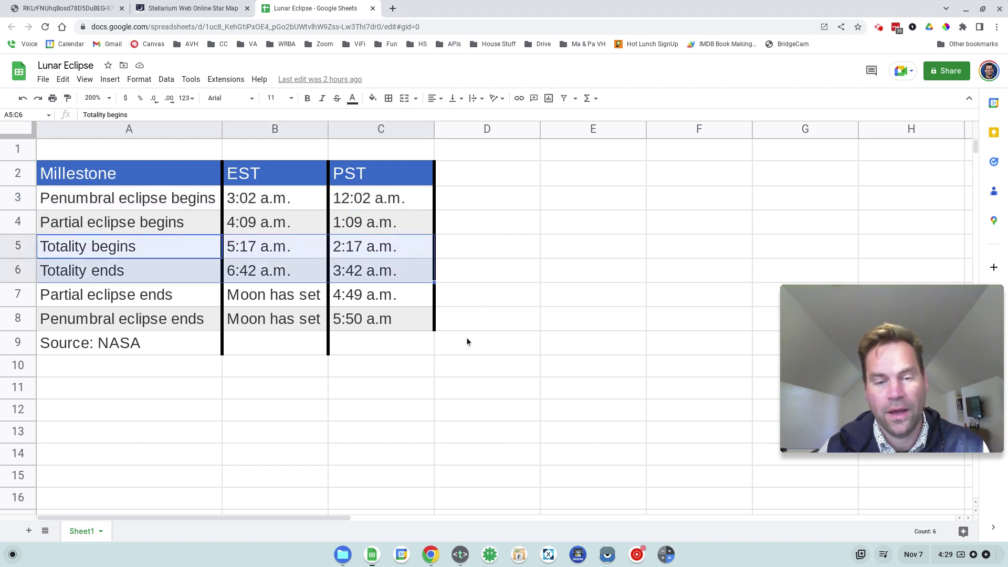
Back in Stellarium Web, advance the time to 07:27 on 2022-11-08
left_click(190, 9)
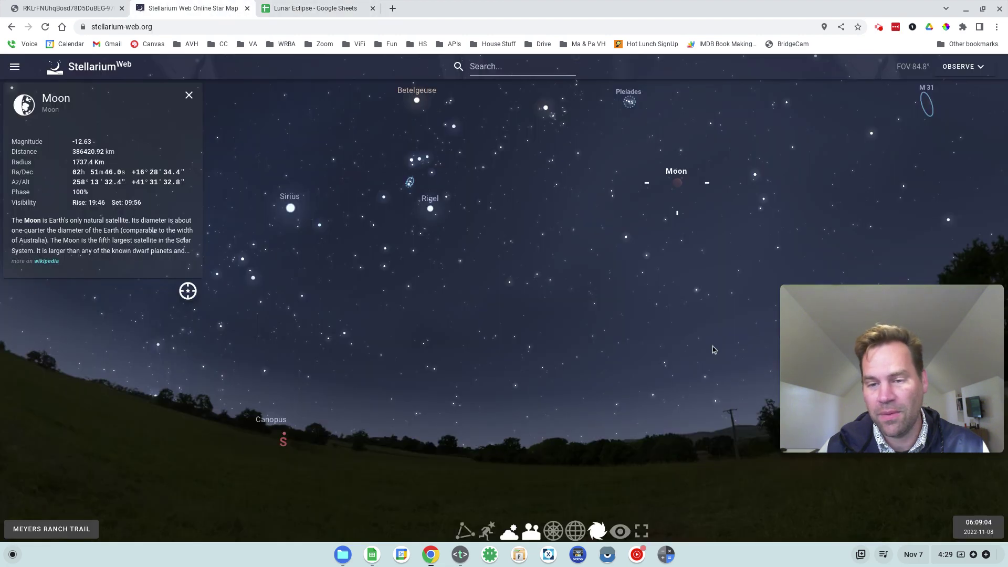
mouse_move(969, 525)
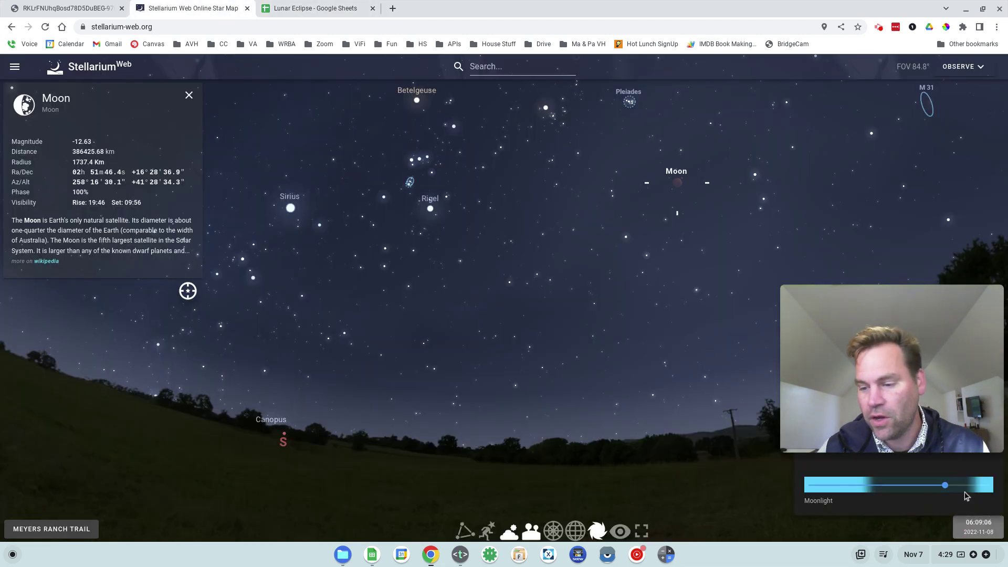
left_click_drag(949, 490, 955, 489)
Pan the sky to recentre the Moon, now about 26° high in the west
left_click_drag(565, 473, 543, 386)
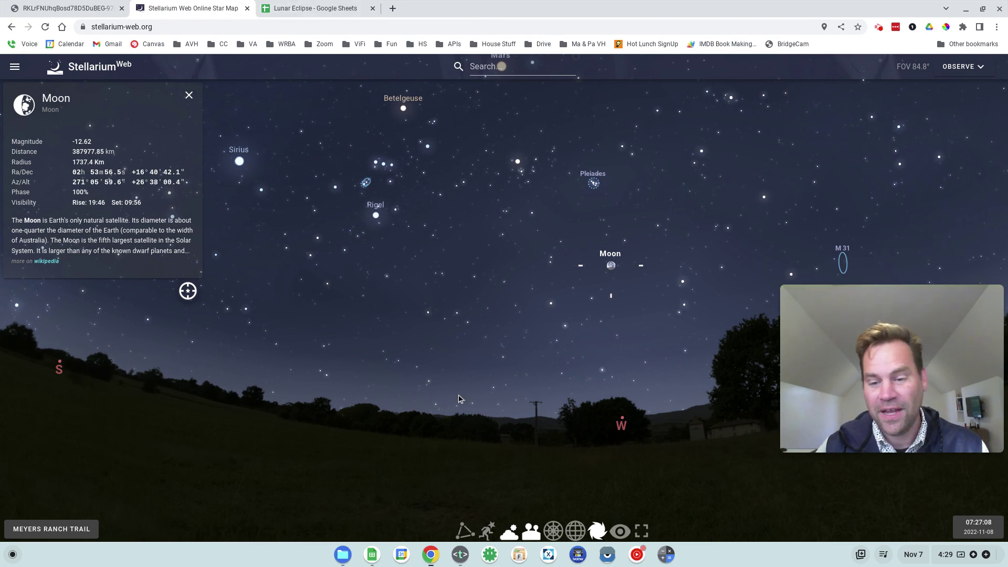
left_click_drag(464, 451, 661, 422)
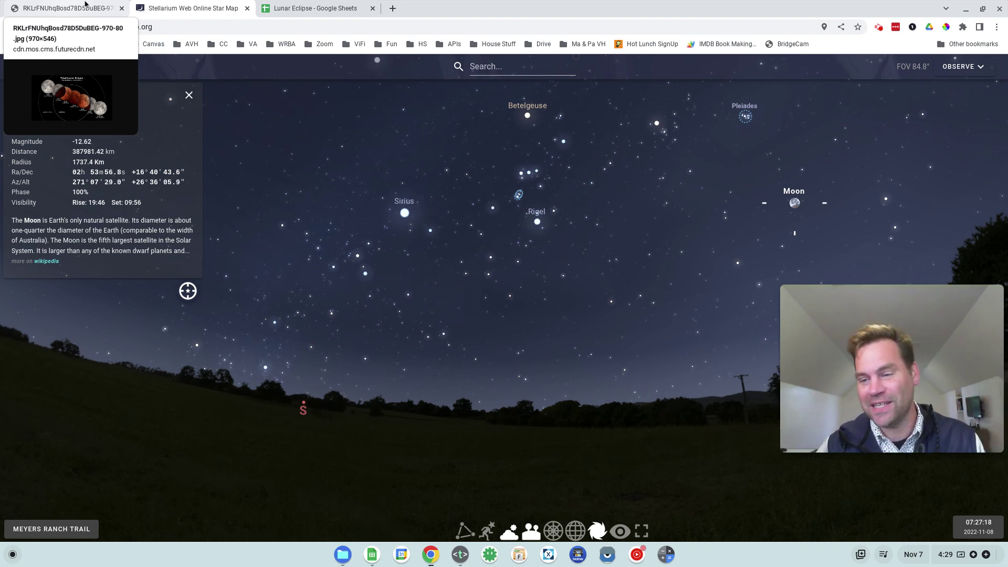
left_click_drag(816, 301, 642, 267)
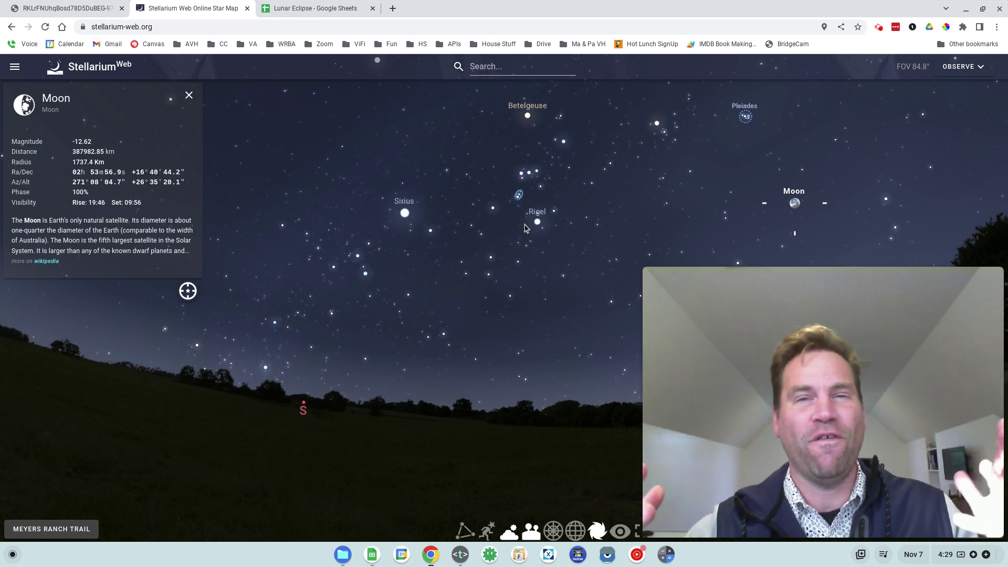